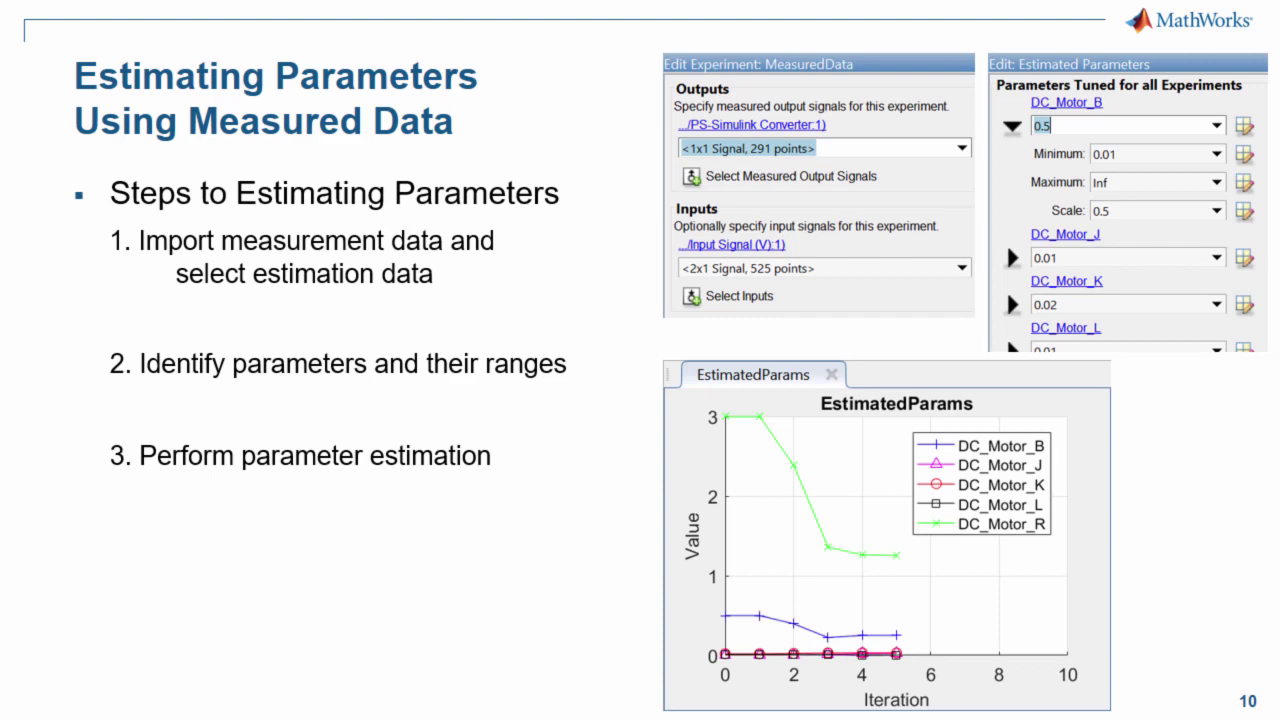
# Switch to the Motor_Param_Est model and select the DC Motor, sensor and H-Bridge blocks.
pyautogui.hotkey('alt', 'Tab')
pyautogui.press('Tab')
pyautogui.press('Tab')
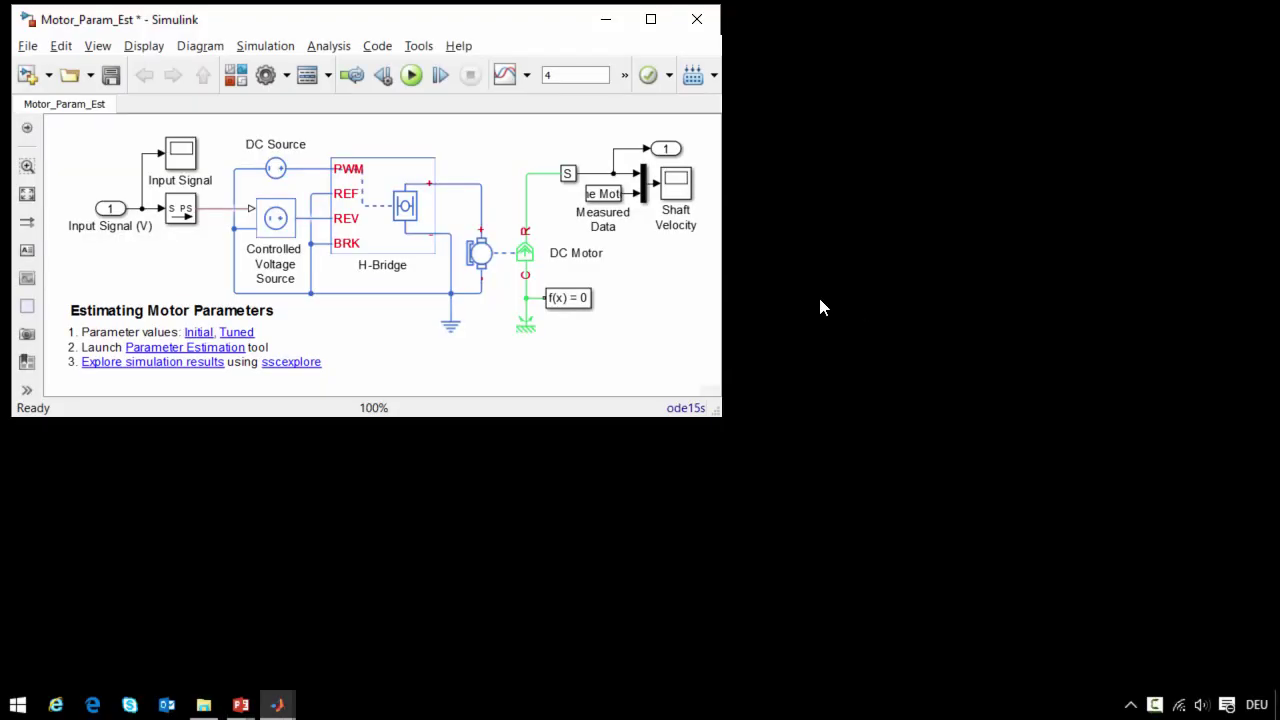
pyautogui.moveTo(534, 287); pyautogui.dragTo(456, 219)
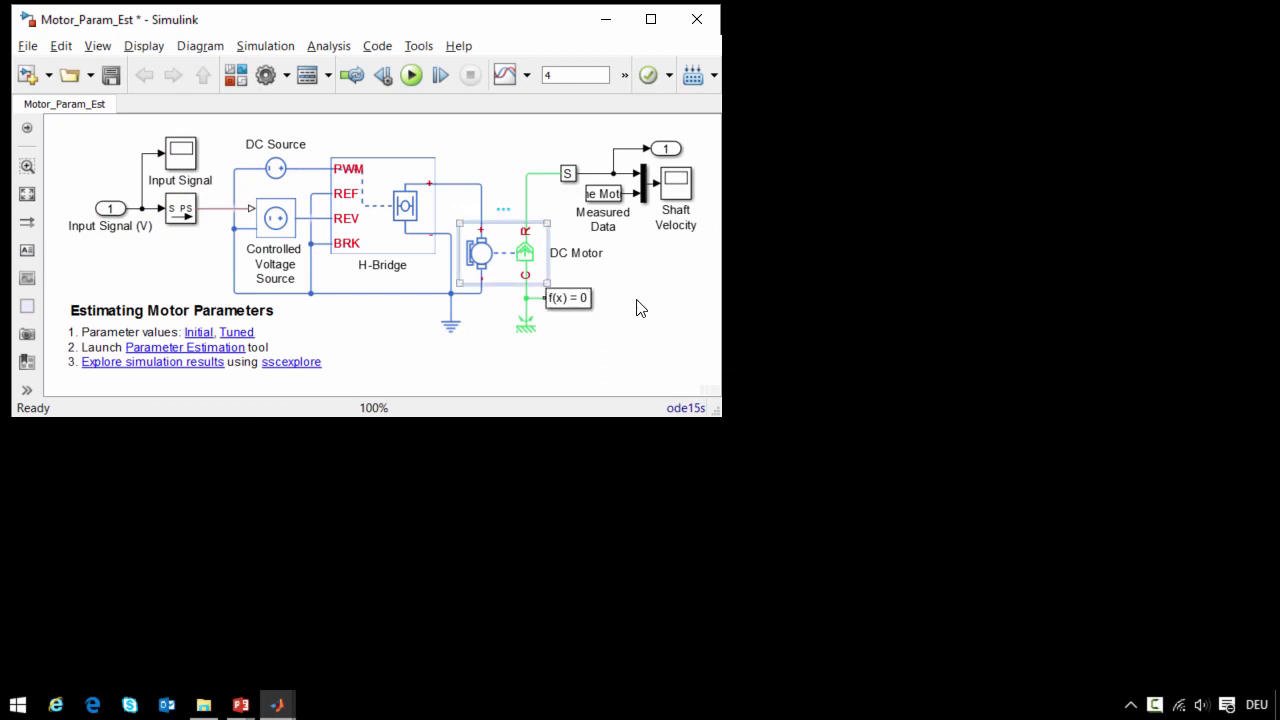
pyautogui.click(447, 243)
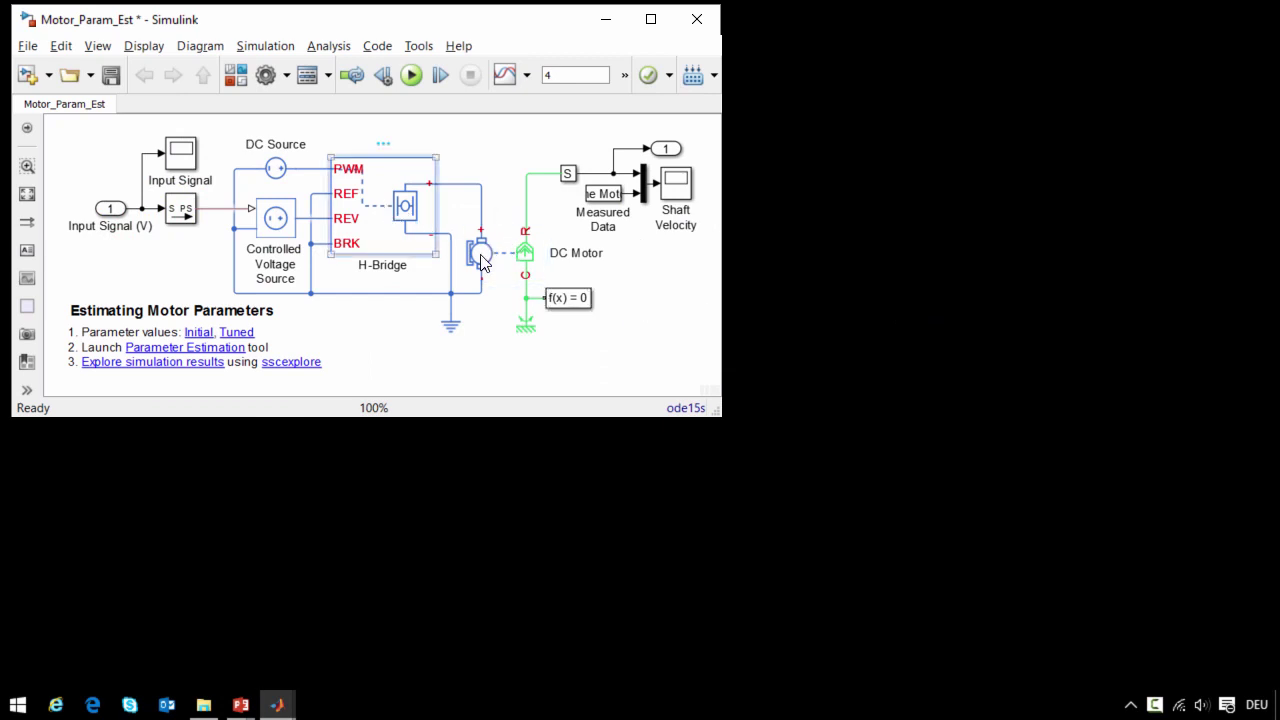
# Simulate the model to T=4 and bring up the Input Signal and Shaft Velocity scopes.
pyautogui.hotkey('ctrl', 't')
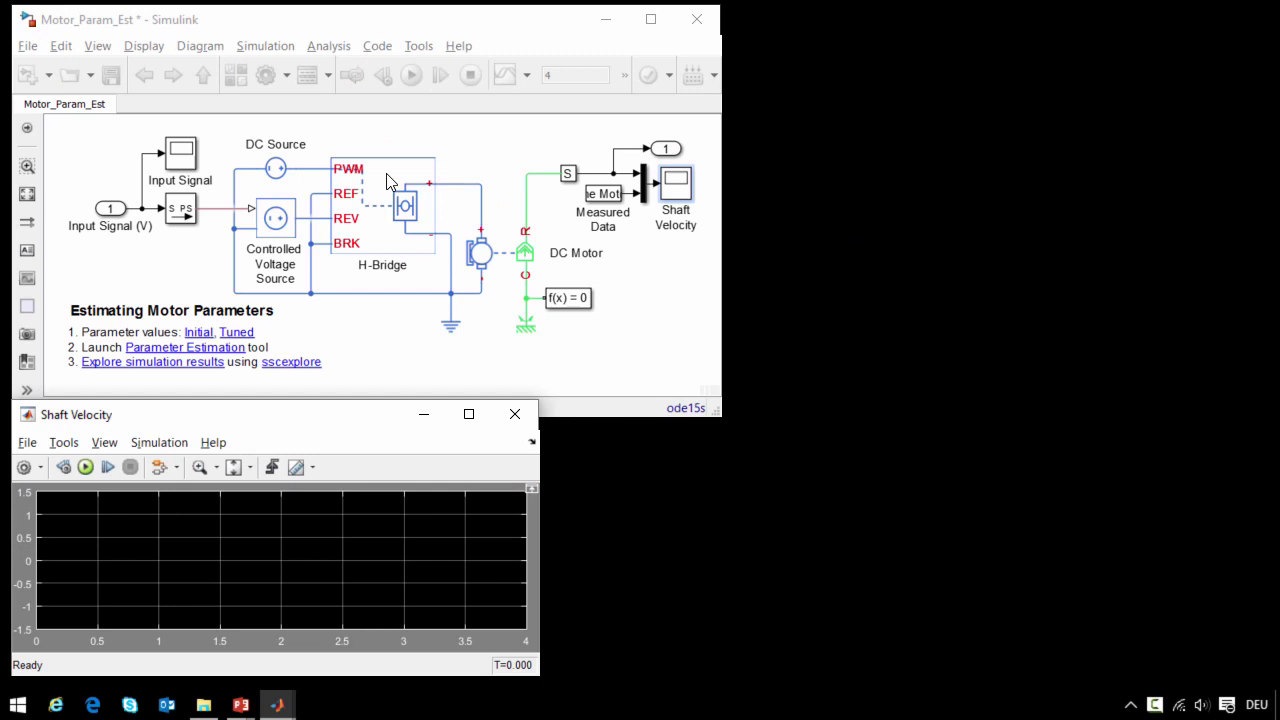
pyautogui.doubleClick(181, 153)
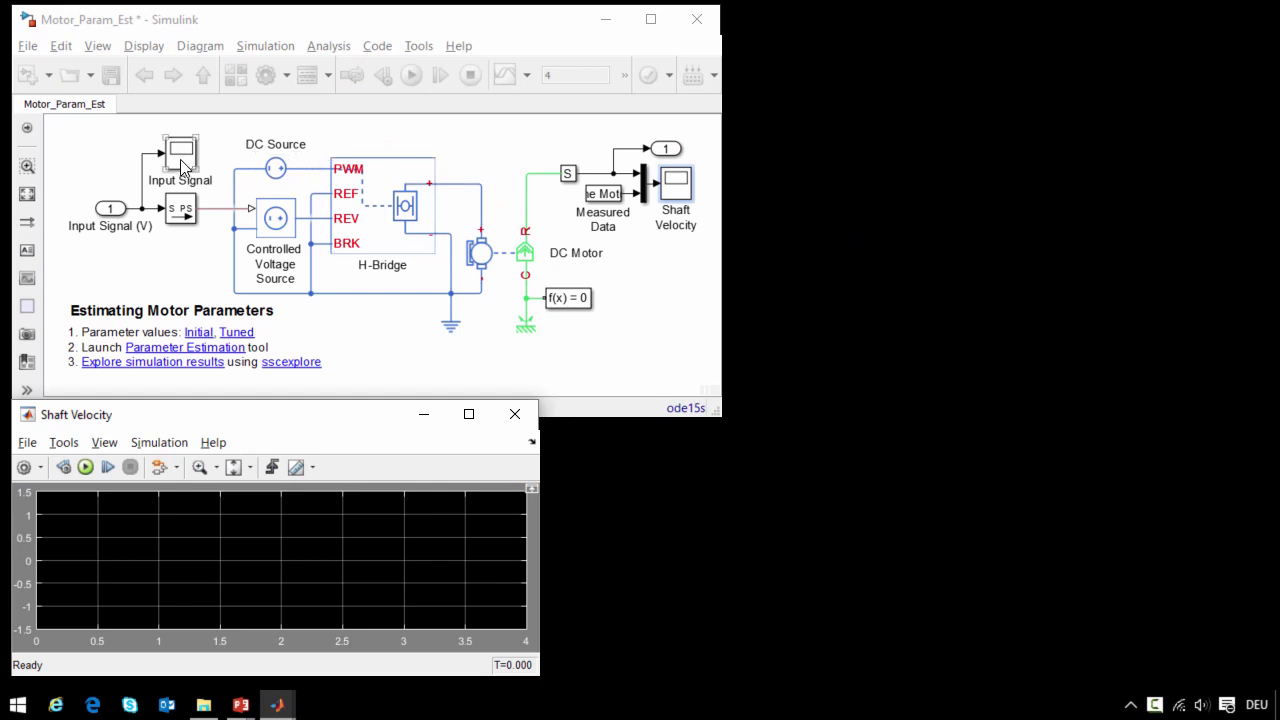
pyautogui.click(87, 471)
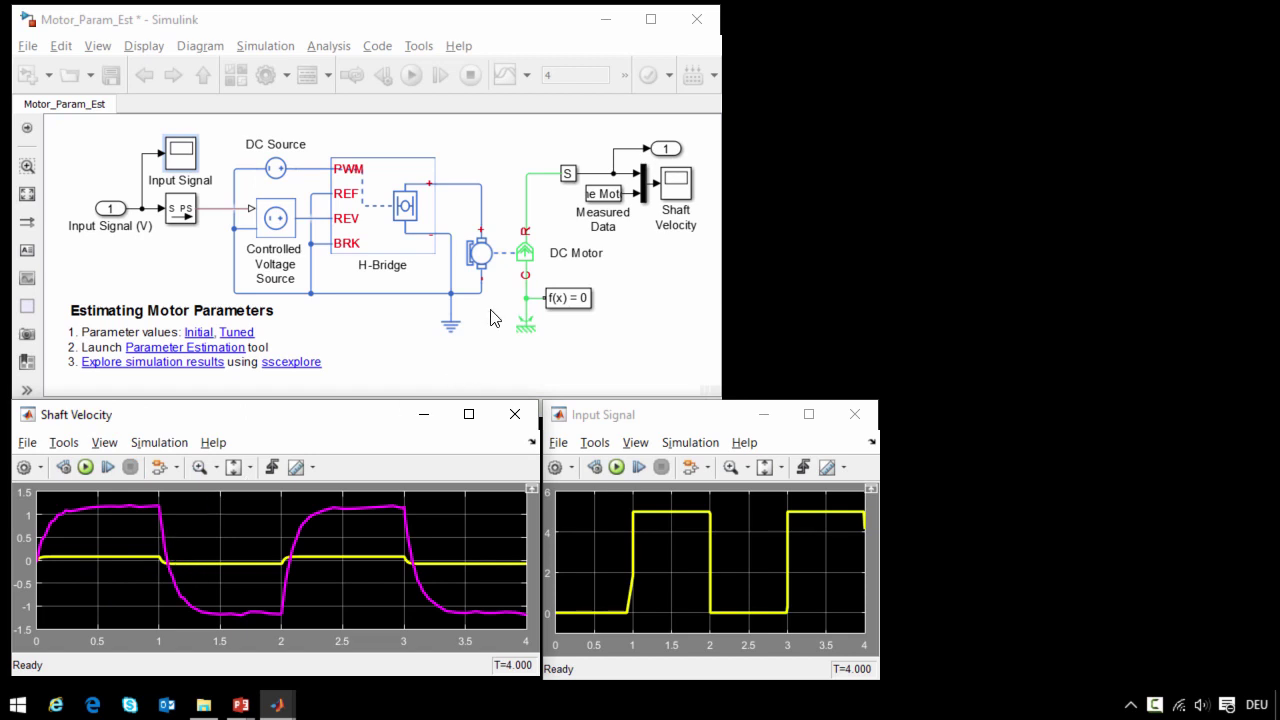
pyautogui.doubleClick(481, 253)
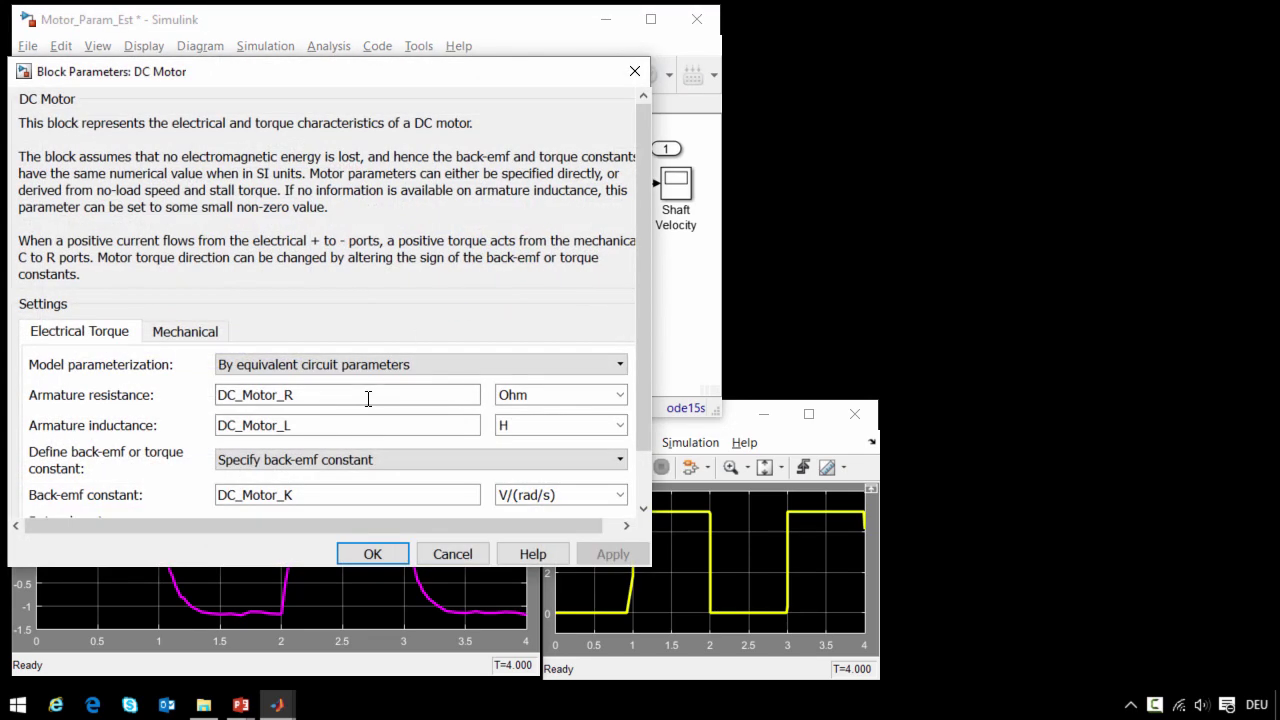
pyautogui.press('Tab')
pyautogui.press('Tab')
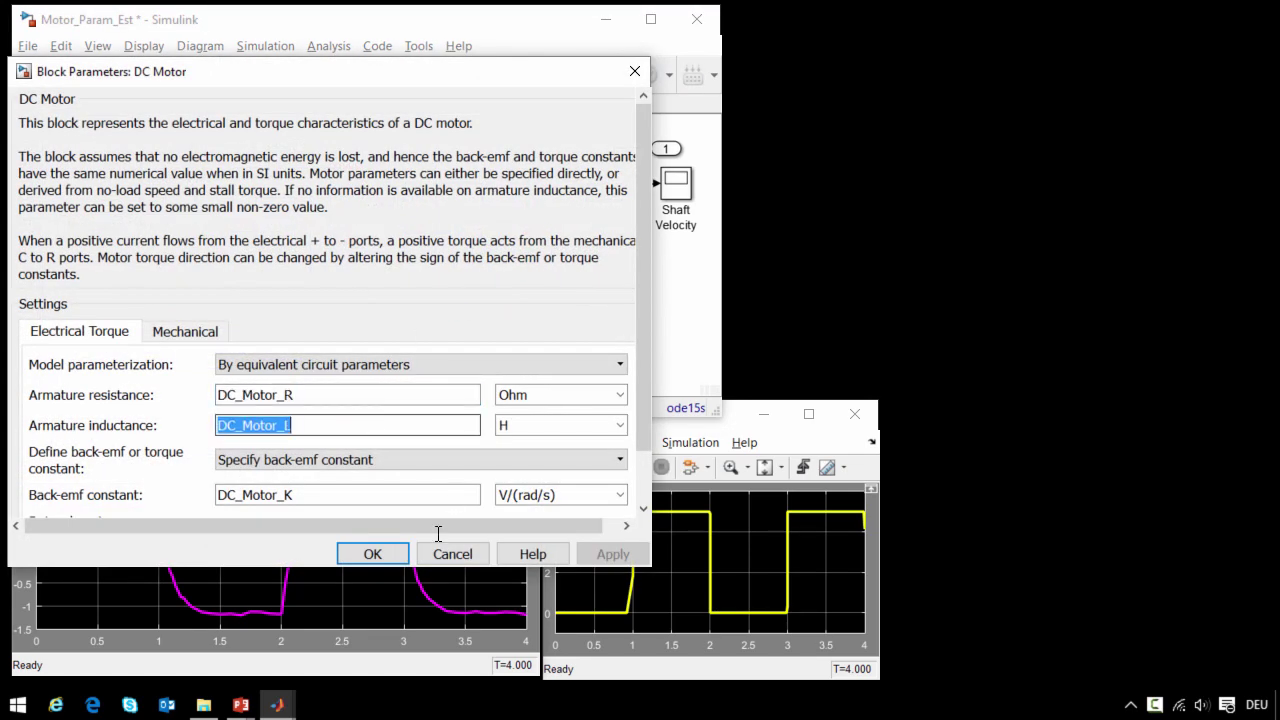
pyautogui.press('Tab')
pyautogui.press('Tab')
pyautogui.press('Tab')
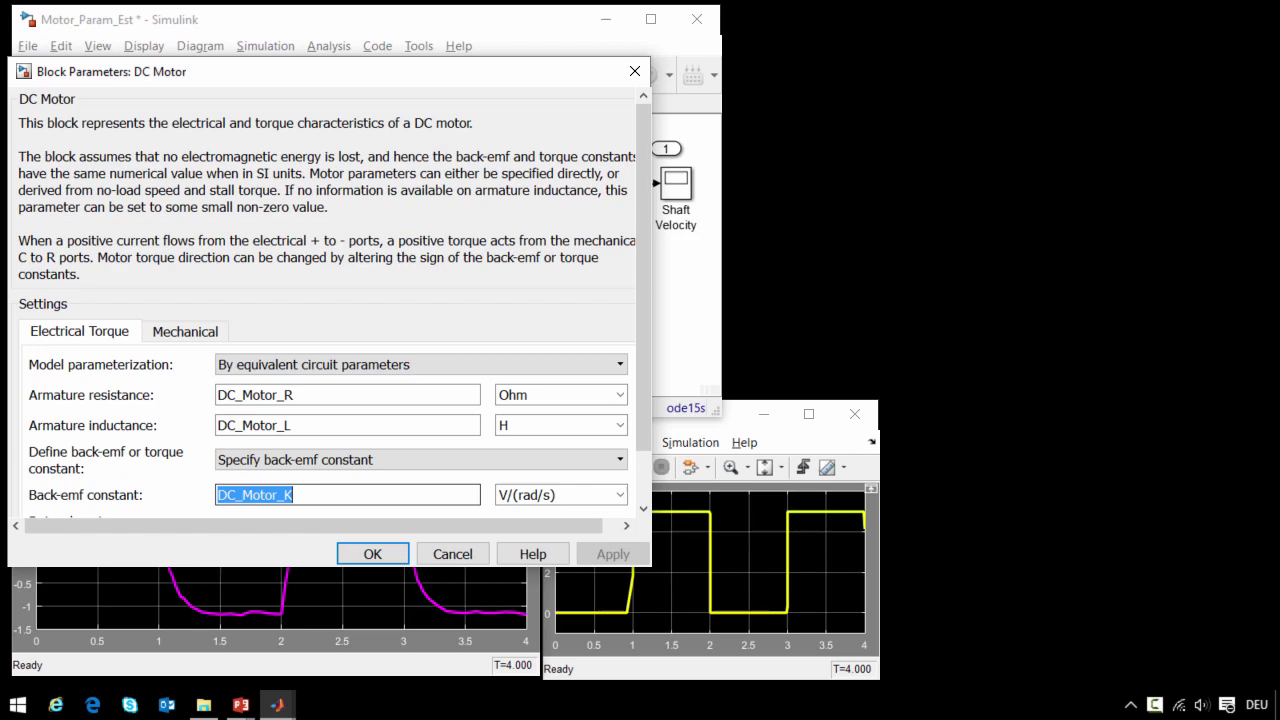
pyautogui.click(374, 554)
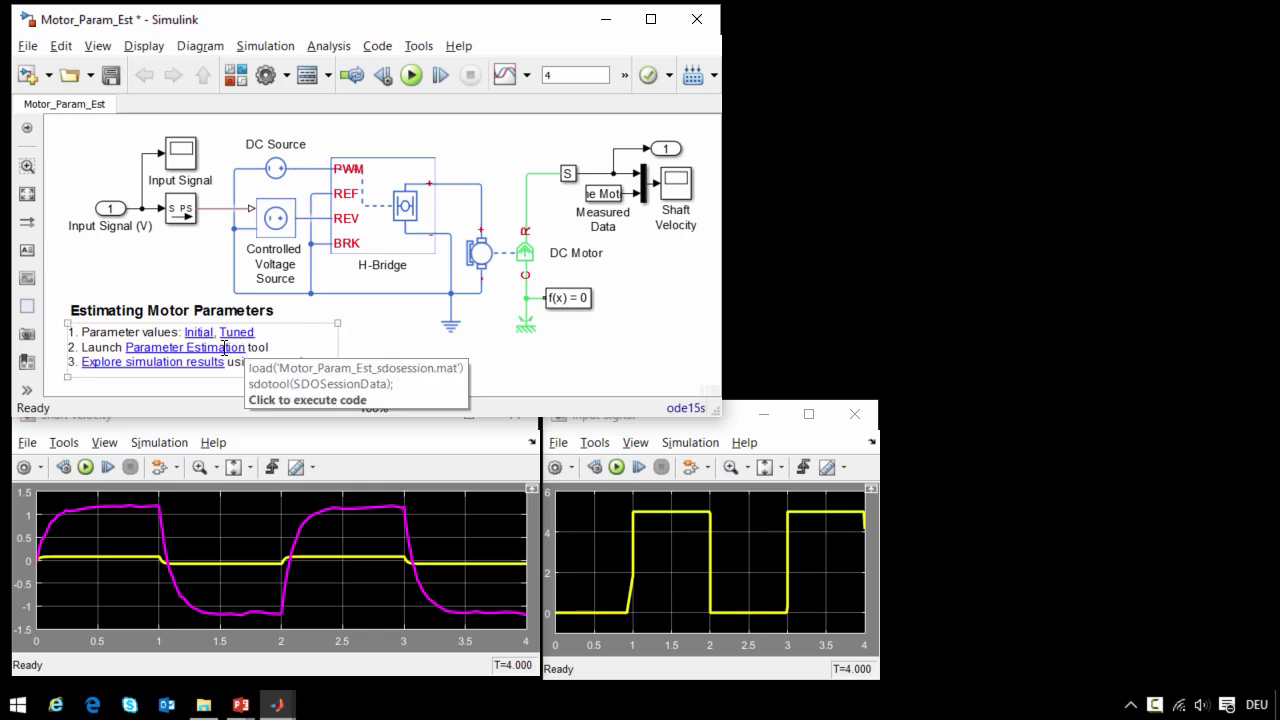
# Launch the saved Parameter Estimation session full-screen and preview DC_Motor_B in the Data Browser.
pyautogui.click(224, 347)
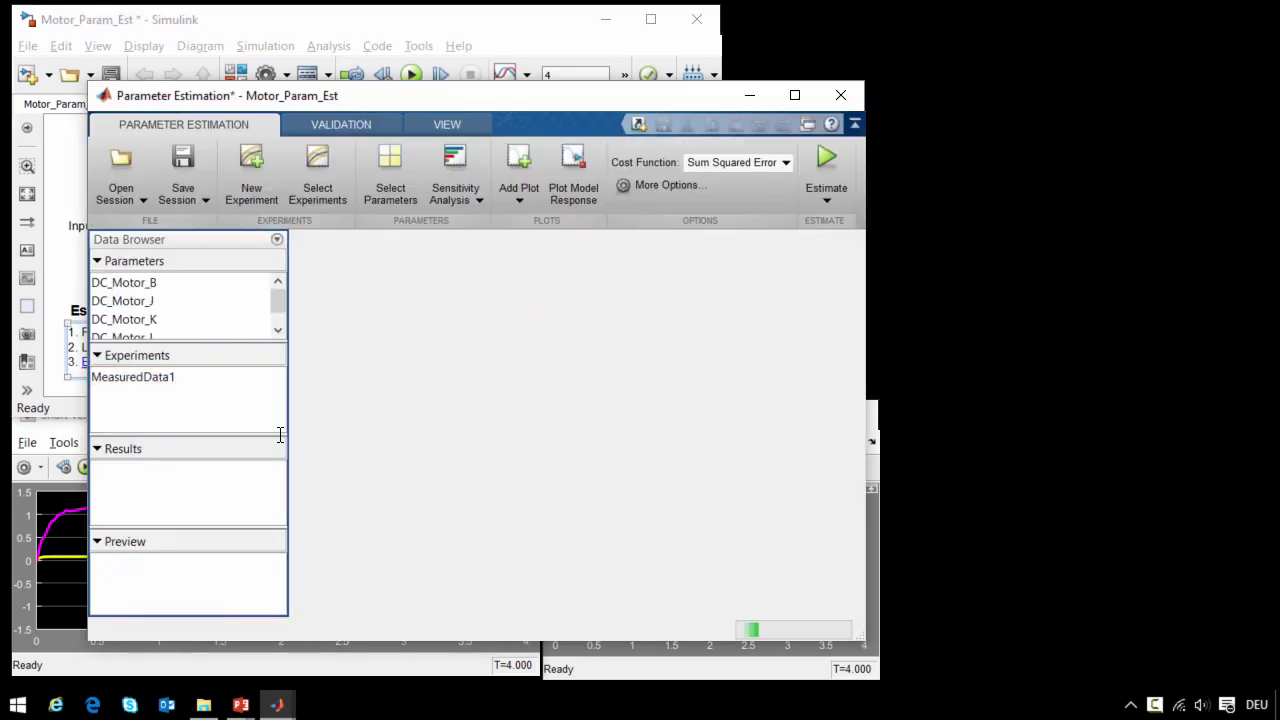
pyautogui.click(796, 96)
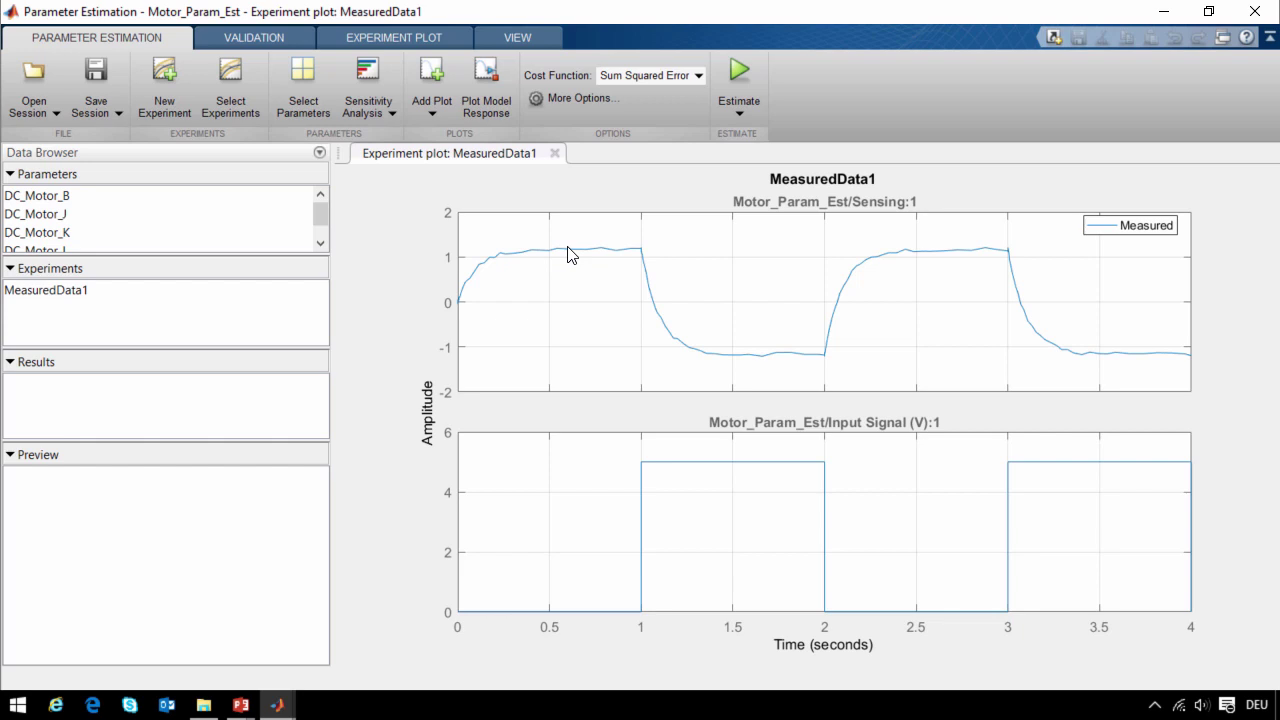
pyautogui.click(66, 196)
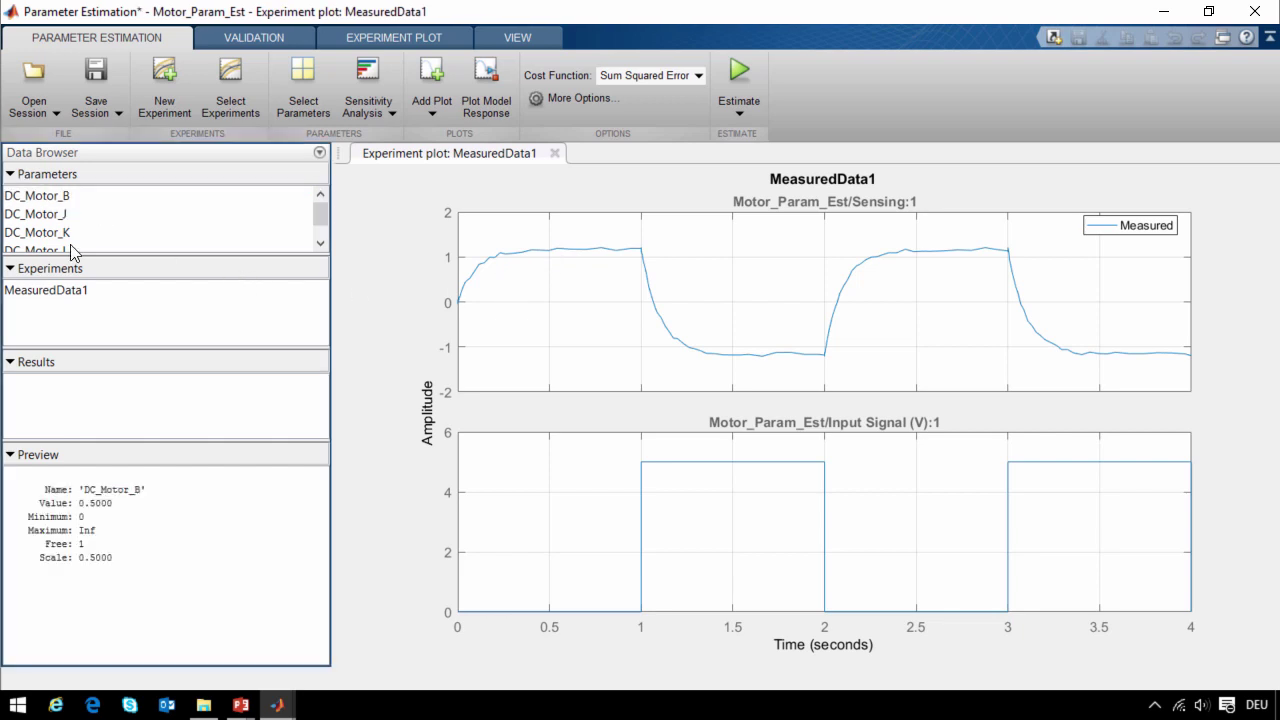
pyautogui.doubleClick(70, 252)
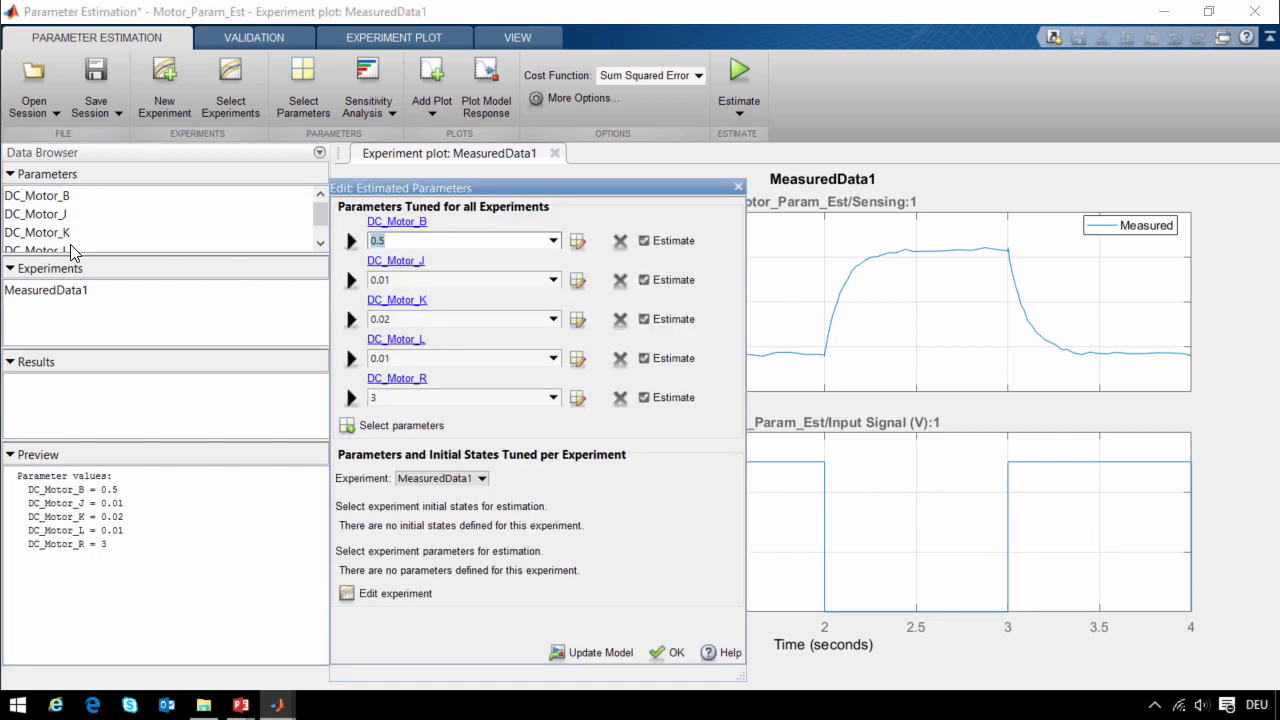
pyautogui.click(351, 241)
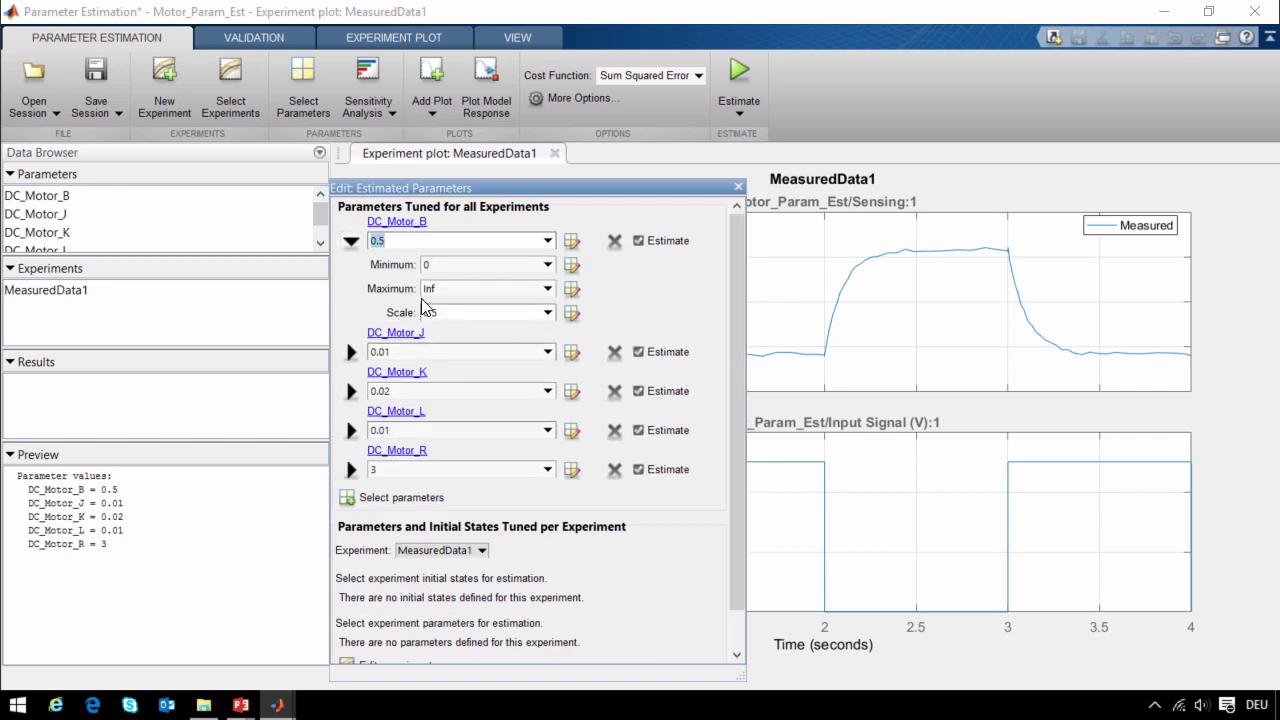
pyautogui.click(738, 188)
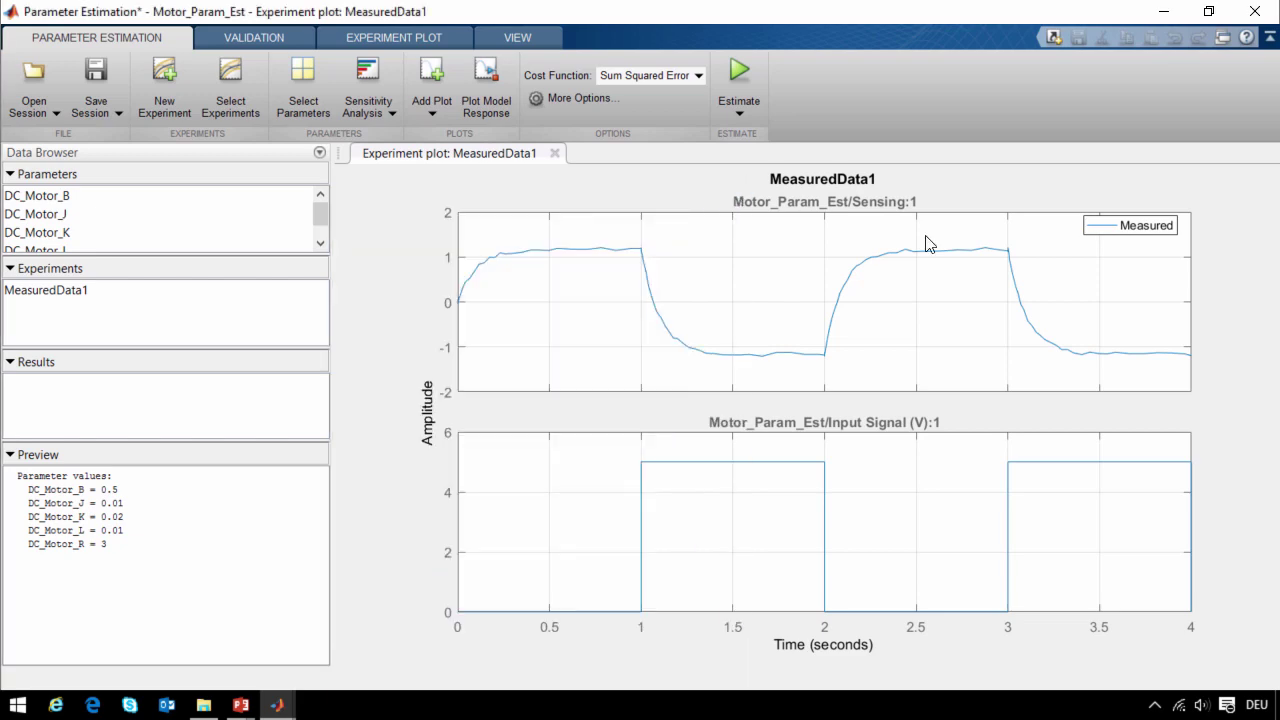
# Start the estimation, hide the progress report, and shift the app window to reveal the Simulink model.
pyautogui.click(739, 78)
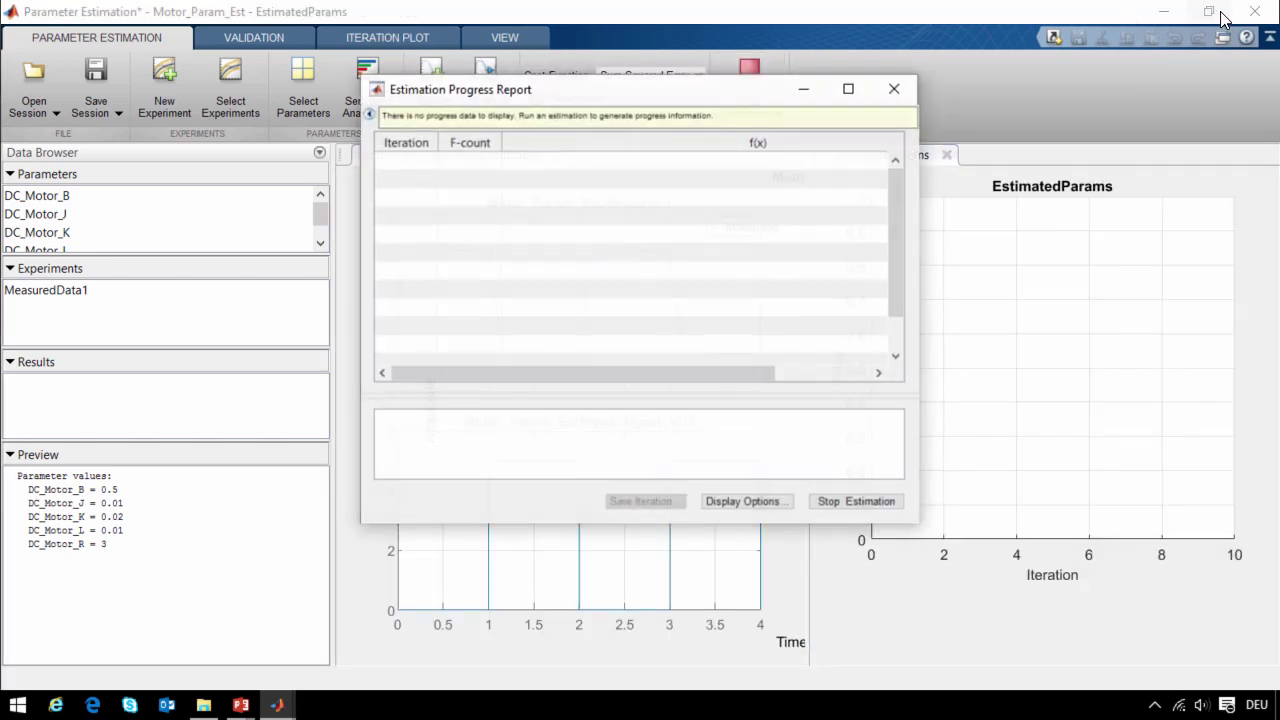
pyautogui.click(820, 140)
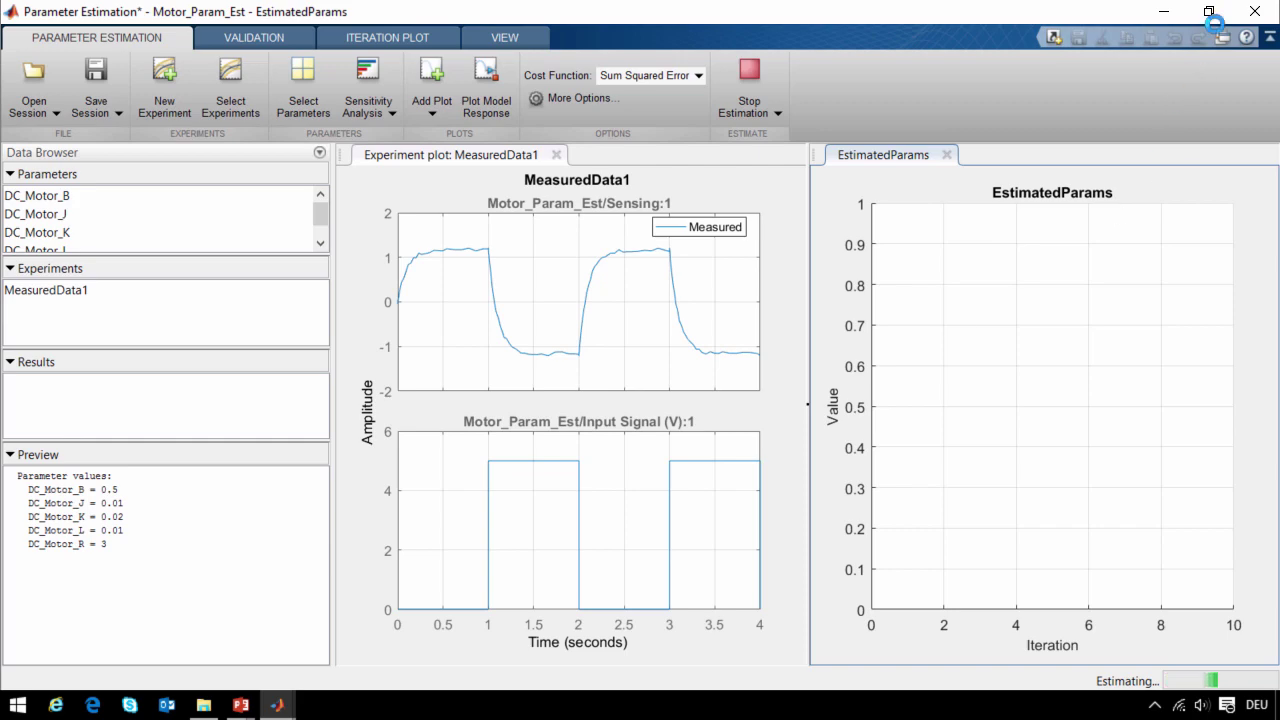
pyautogui.click(1209, 11)
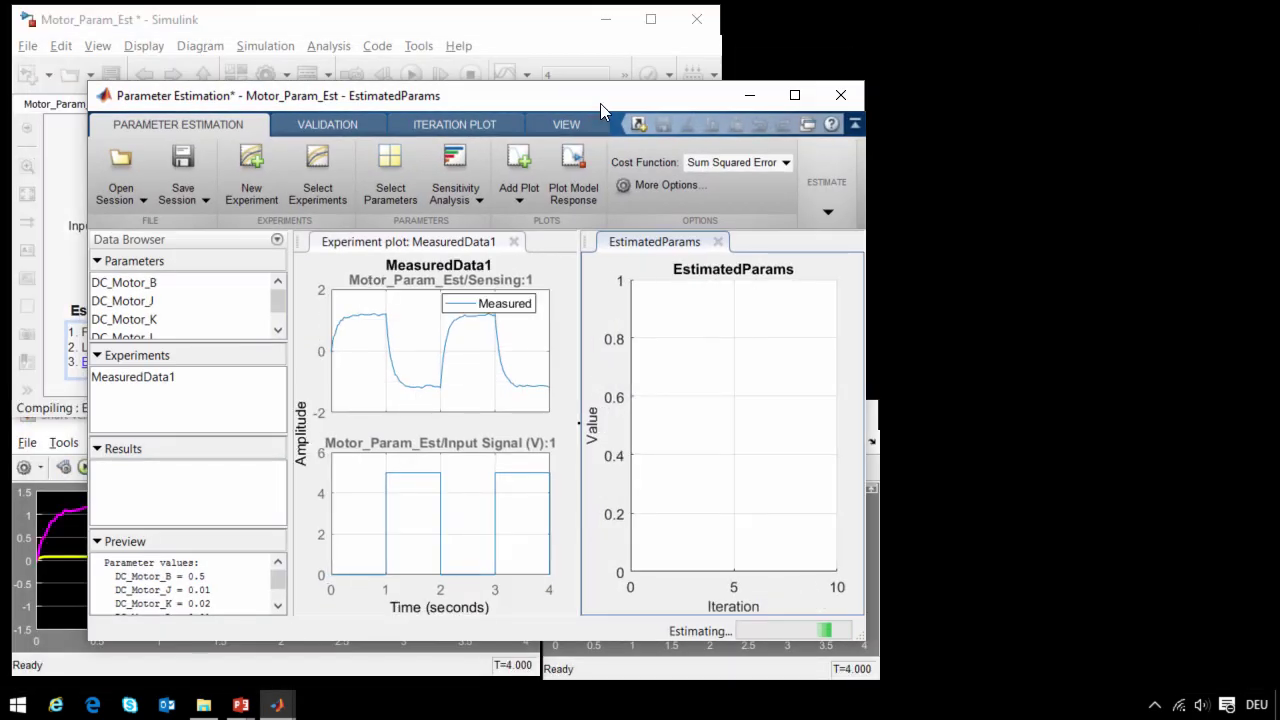
pyautogui.moveTo(596, 85); pyautogui.dragTo(841, 37)
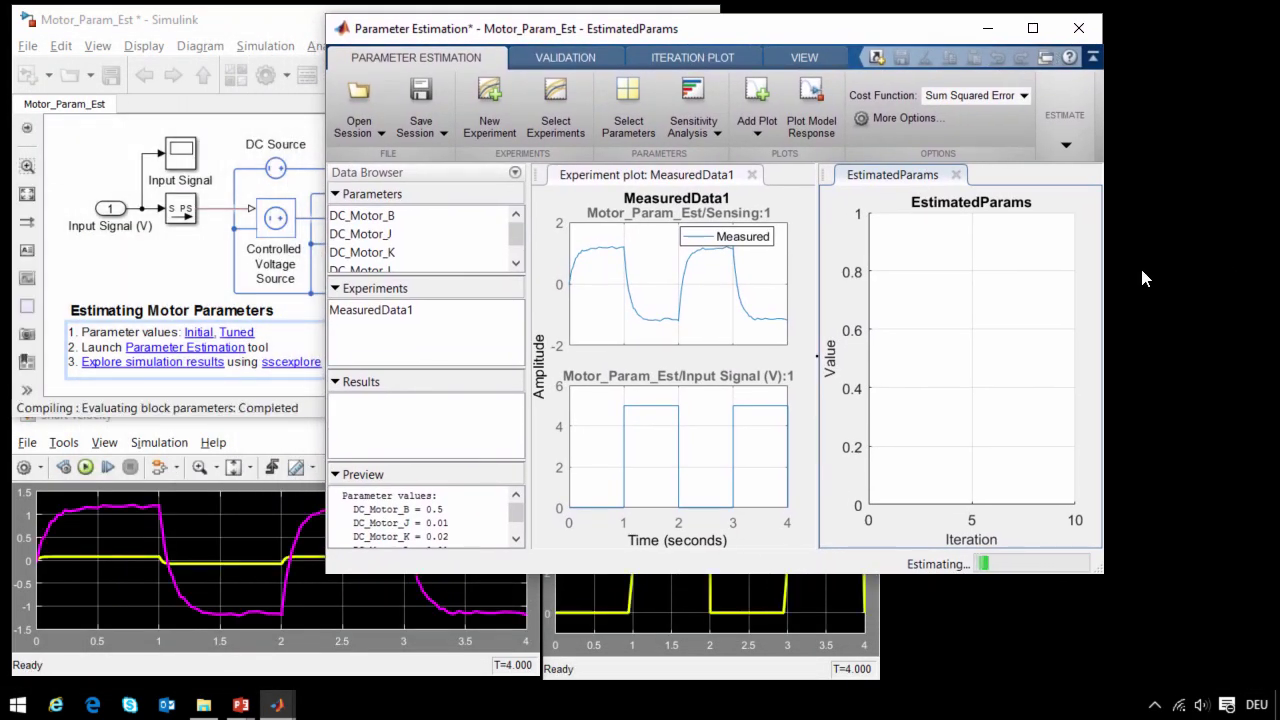
# Widen the estimation window and let it run 7 iterations until DC_Motor_R settles near 1.
pyautogui.moveTo(1101, 277); pyautogui.dragTo(1196, 295)
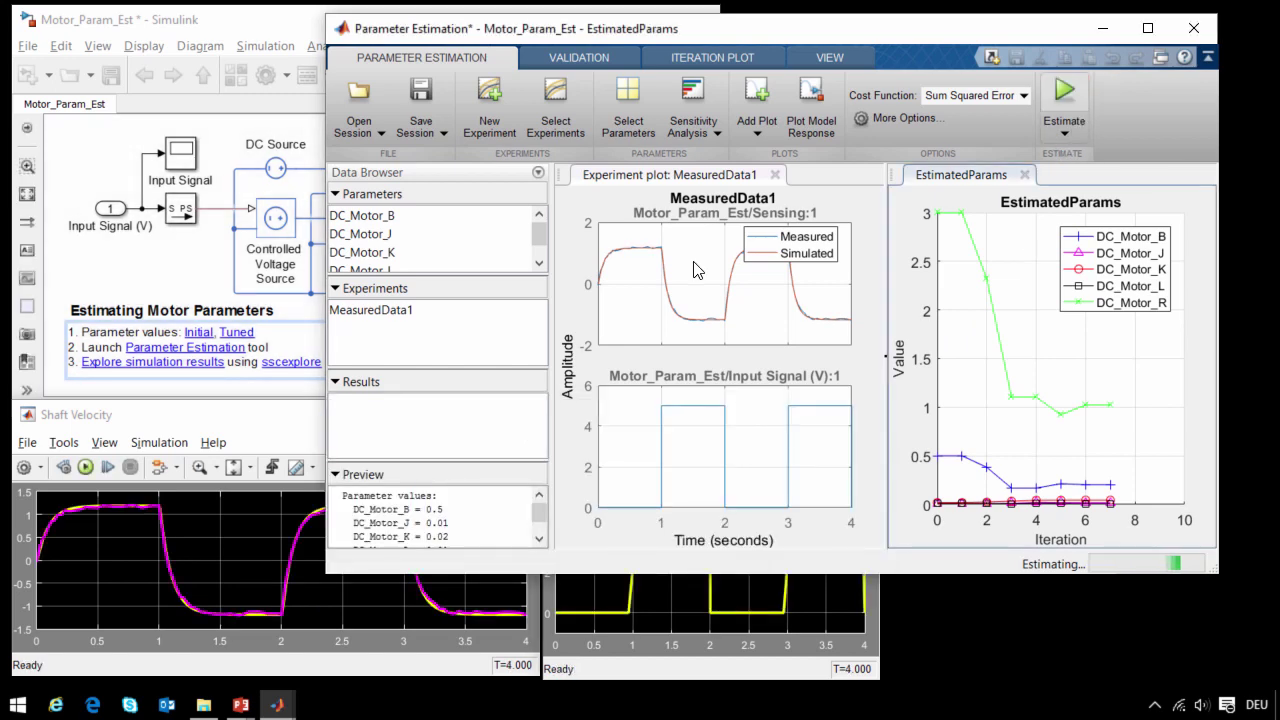
# Rerun Motor_Param_Est with the tuned parameters and bring the Shaft Velocity and Input Signal scopes forward.
pyautogui.click(208, 348)
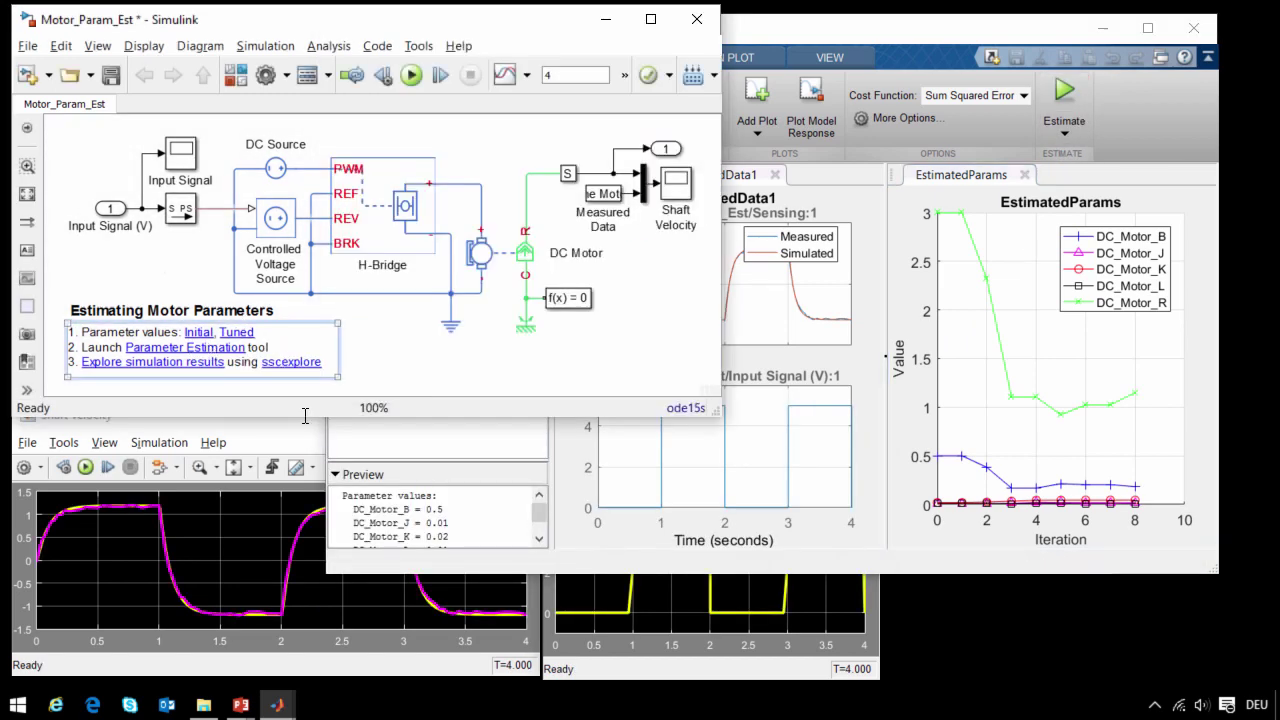
pyautogui.click(411, 75)
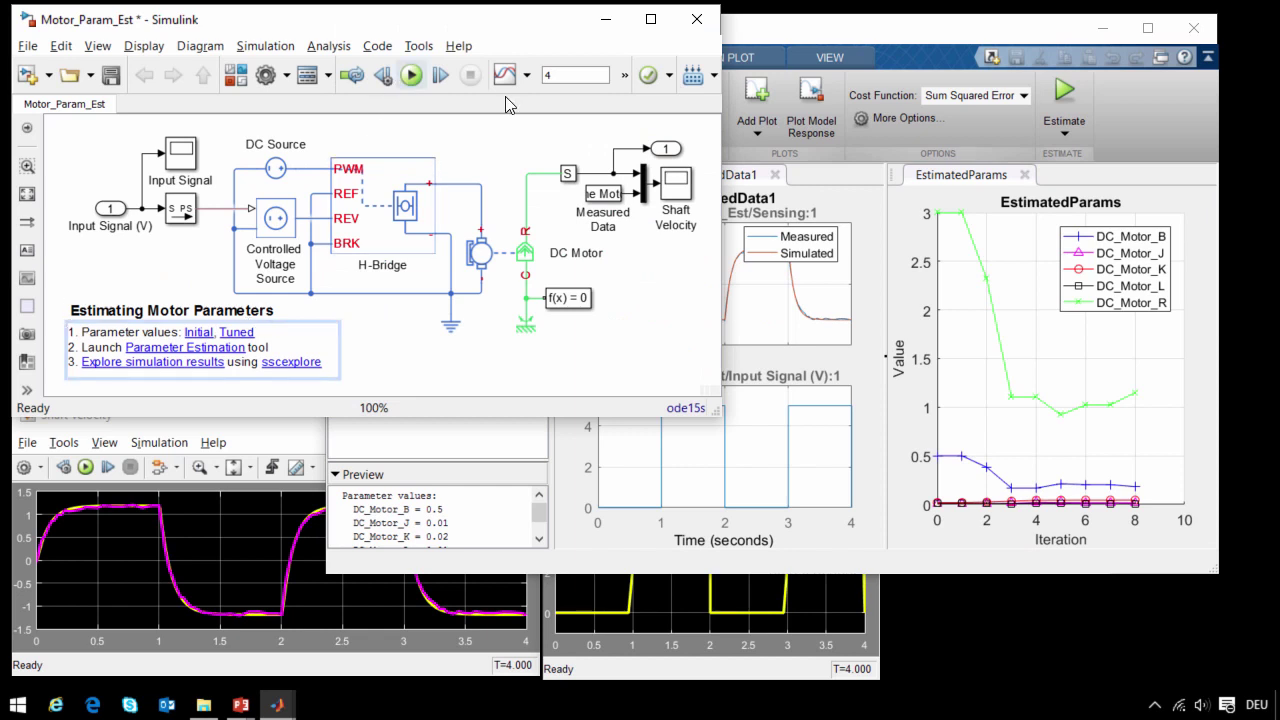
pyautogui.click(400, 620)
pyautogui.click(632, 620)
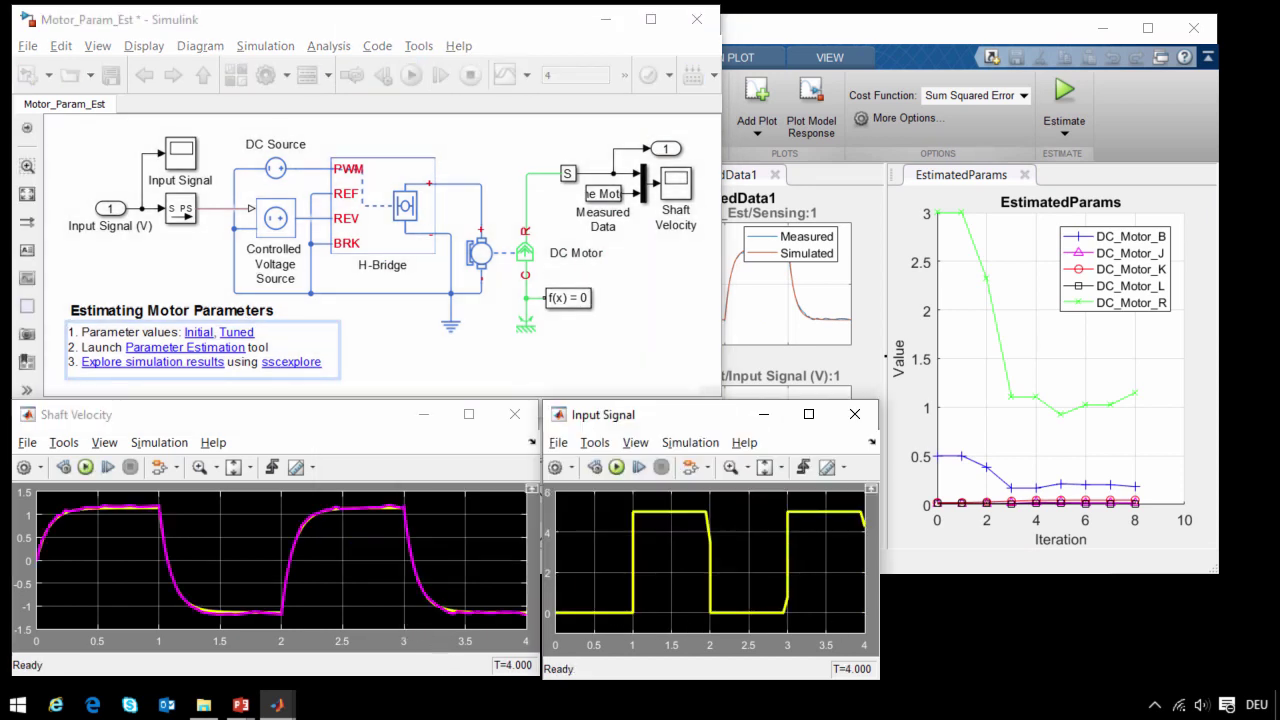